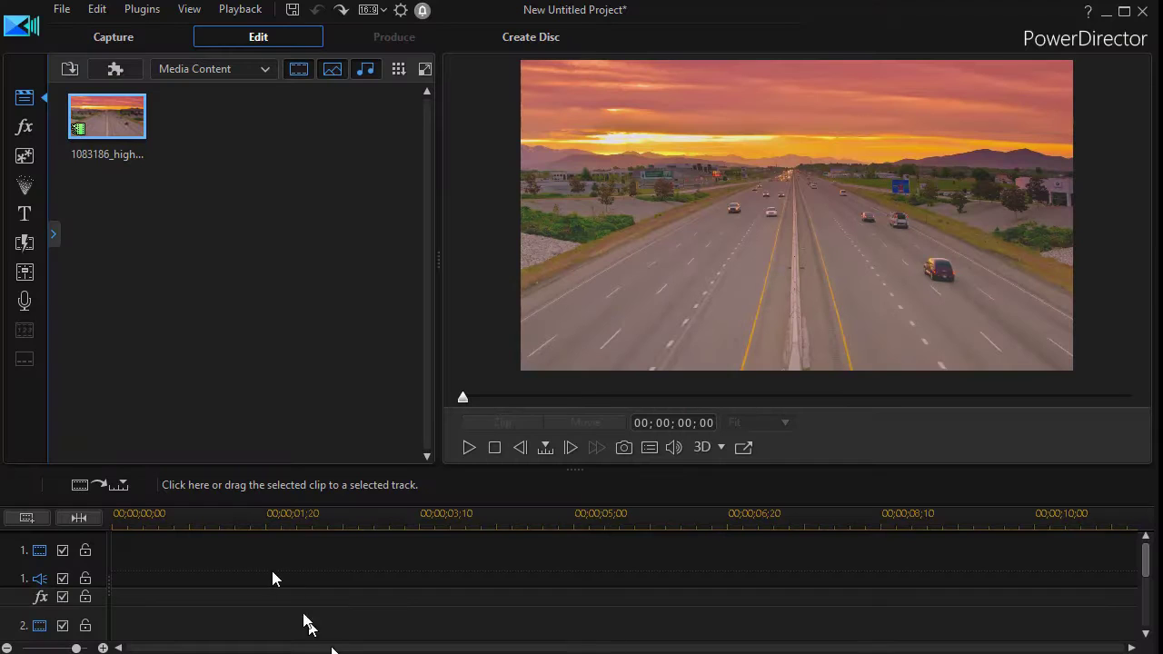
# Stack the highway sunset clip on video tracks 1 and 2, preview it, and select the track 2 copy
pyautogui.moveTo(106, 122); pyautogui.dragTo(106, 544)
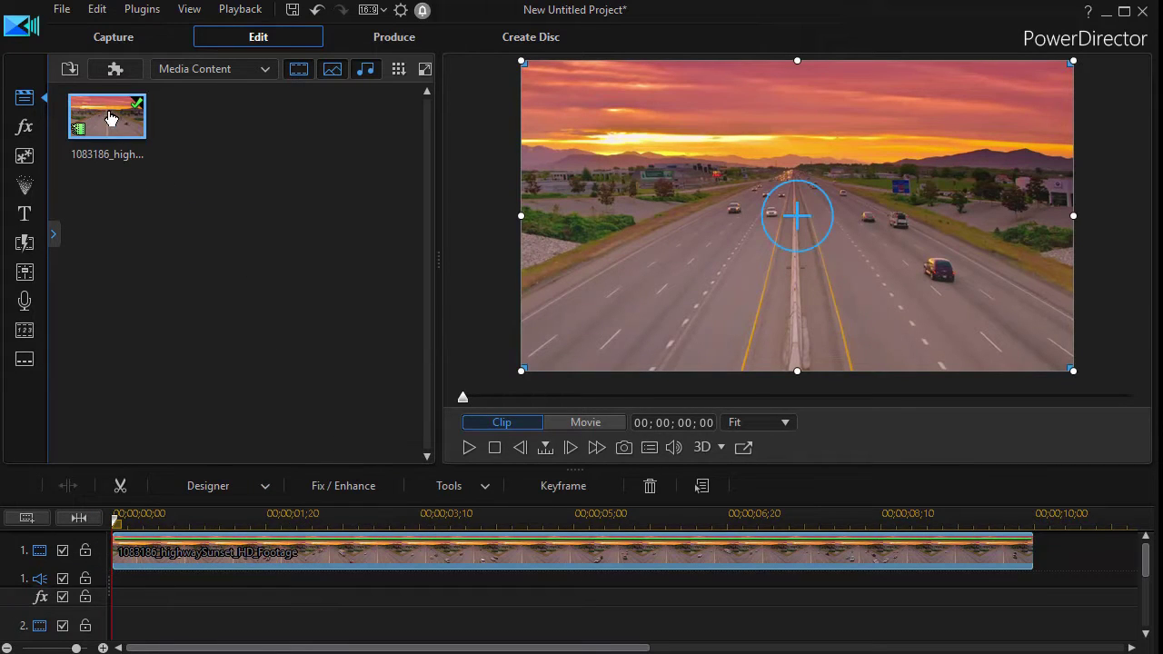
pyautogui.moveTo(109, 116); pyautogui.dragTo(102, 624)
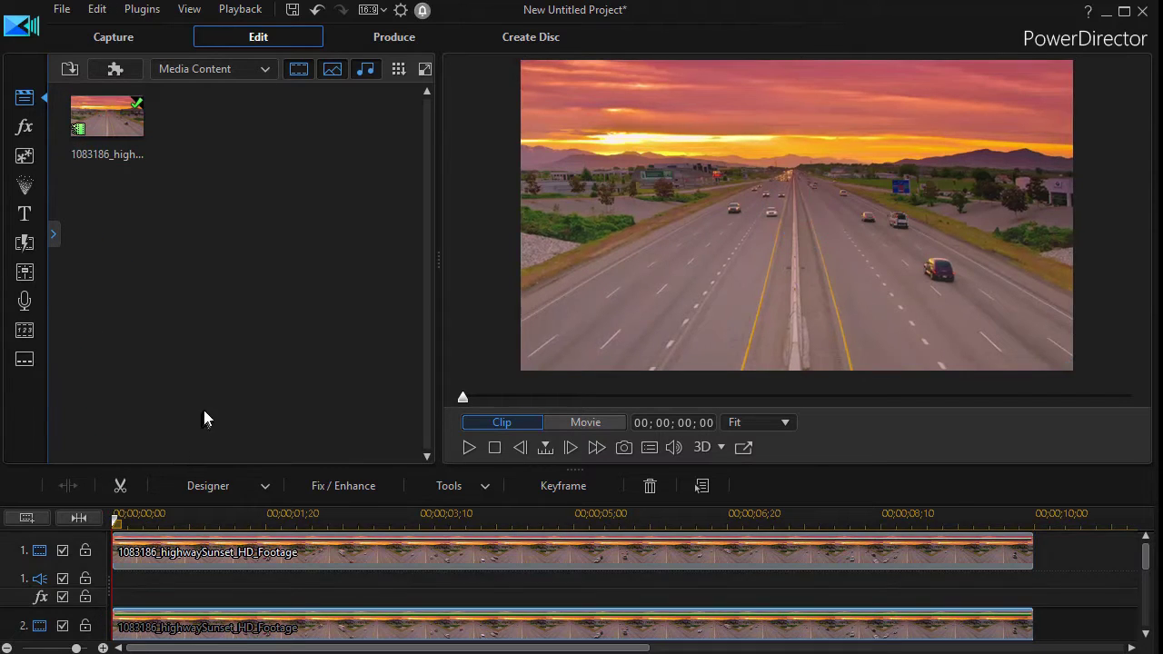
pyautogui.click(470, 448)
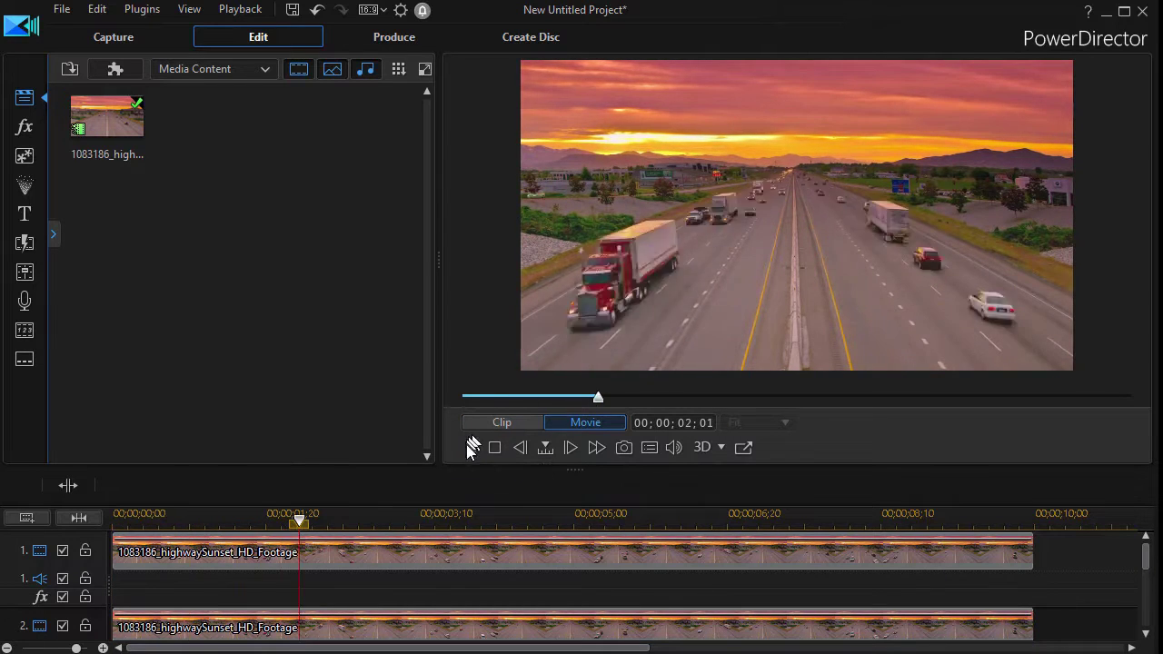
pyautogui.click(493, 448)
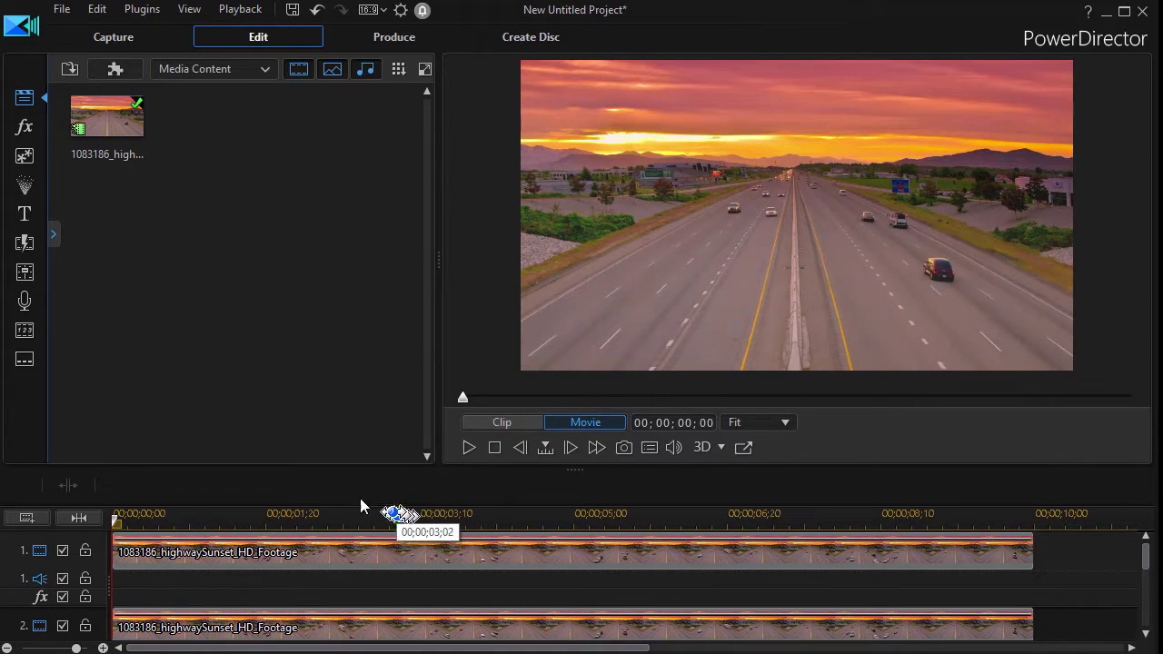
pyautogui.click(354, 630)
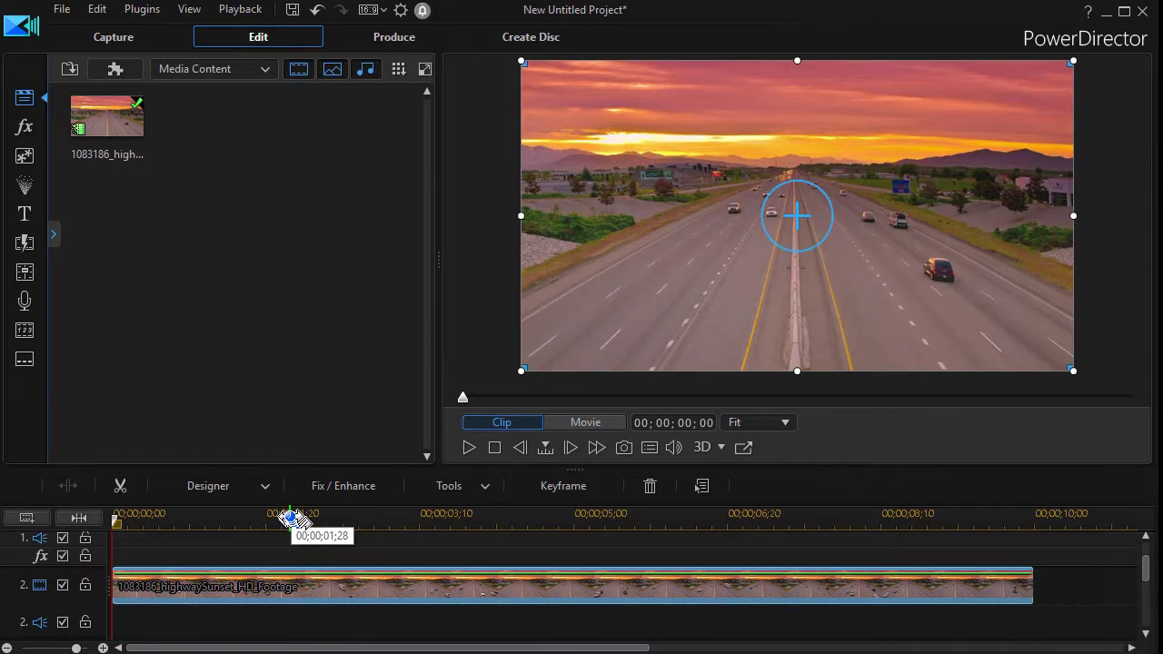
pyautogui.click(367, 489)
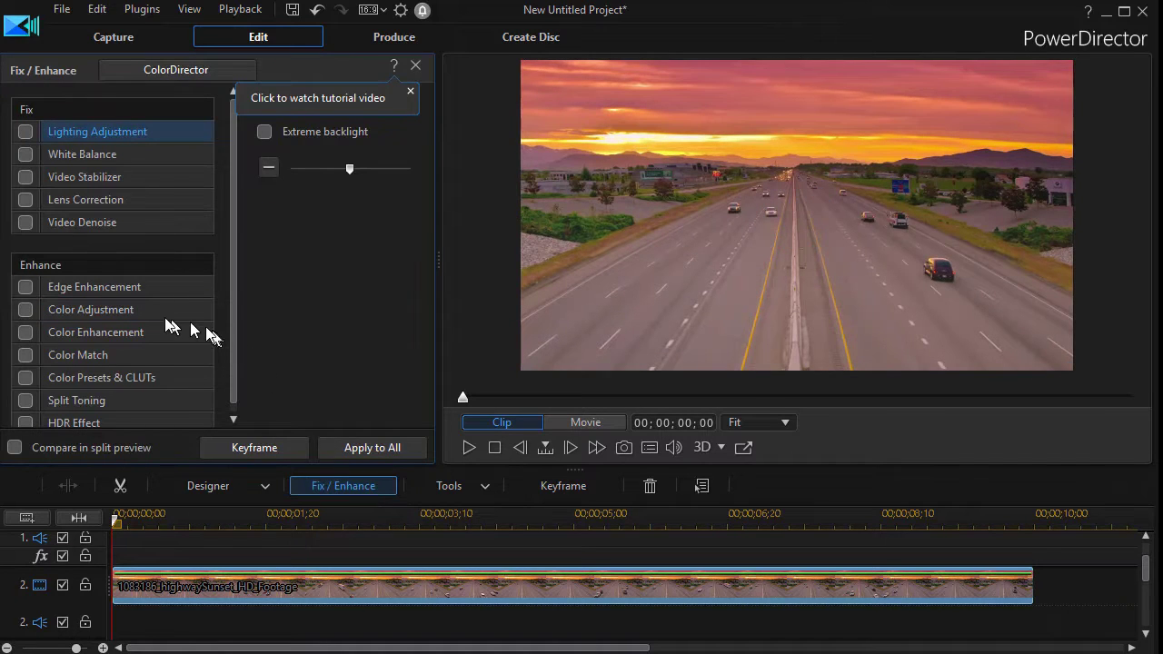
# Enable Color Adjustment on the track 2 clip and drop Saturation to minimum for greyscale
pyautogui.click(32, 313)
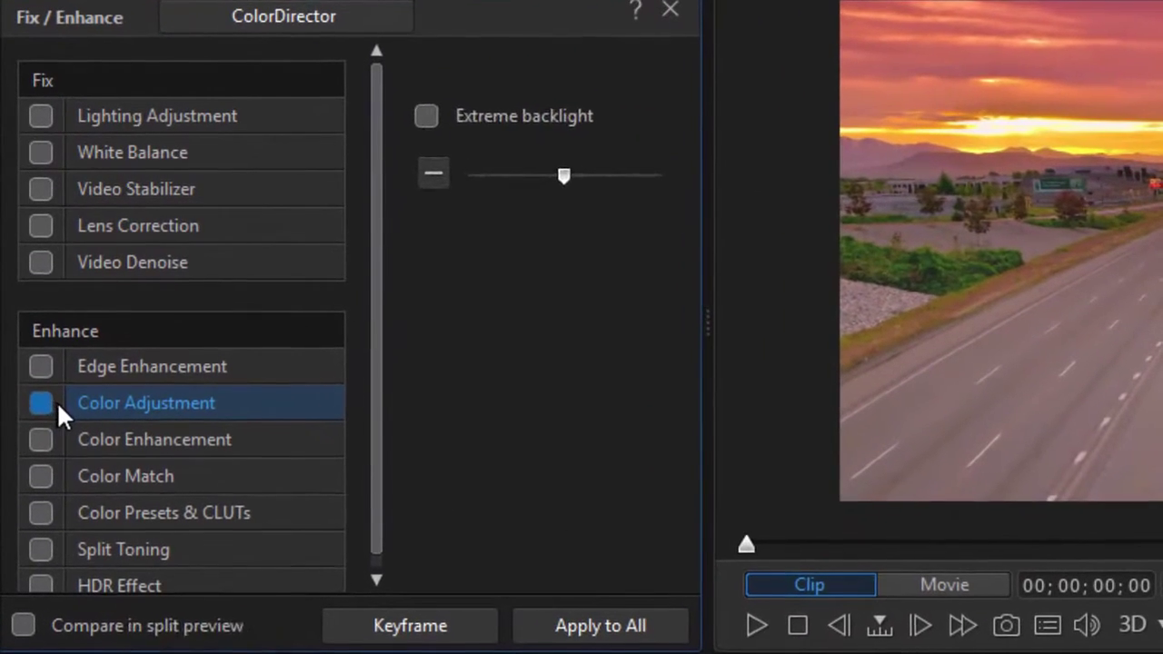
pyautogui.click(27, 309)
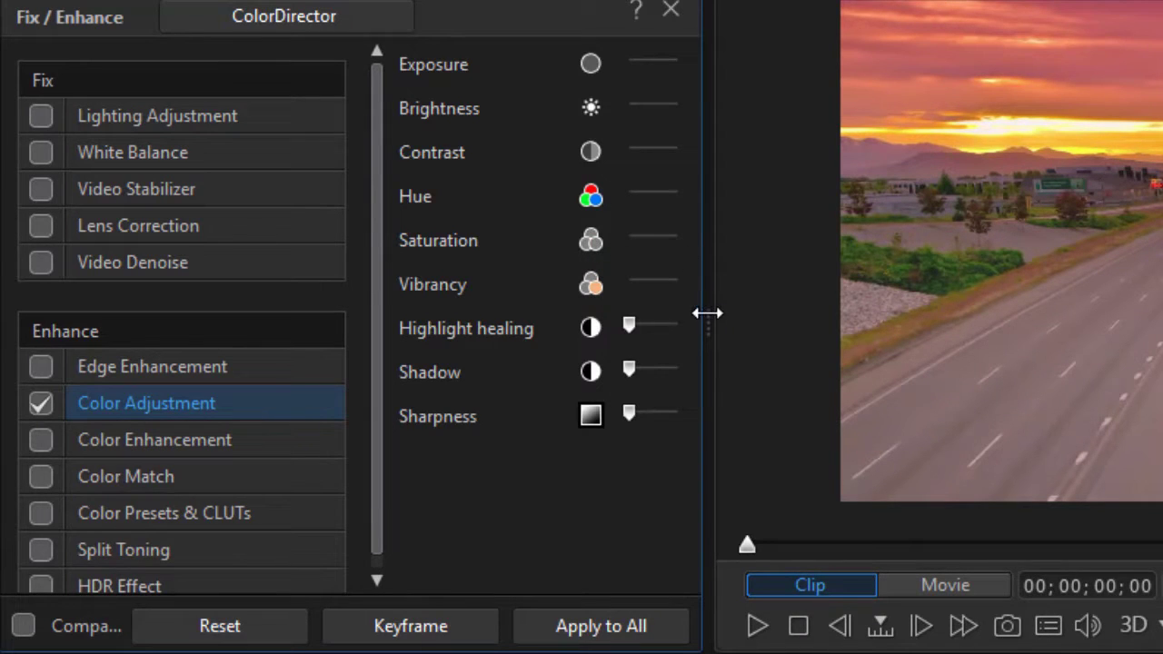
pyautogui.moveTo(706, 312); pyautogui.dragTo(837, 333)
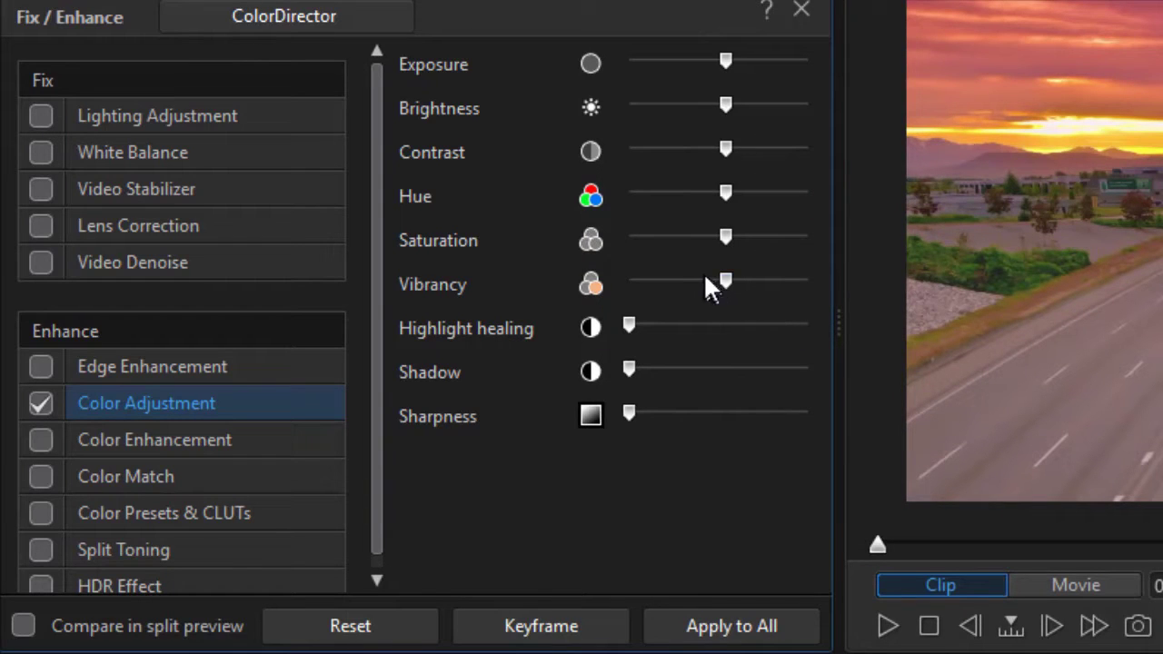
pyautogui.moveTo(725, 232); pyautogui.dragTo(565, 233)
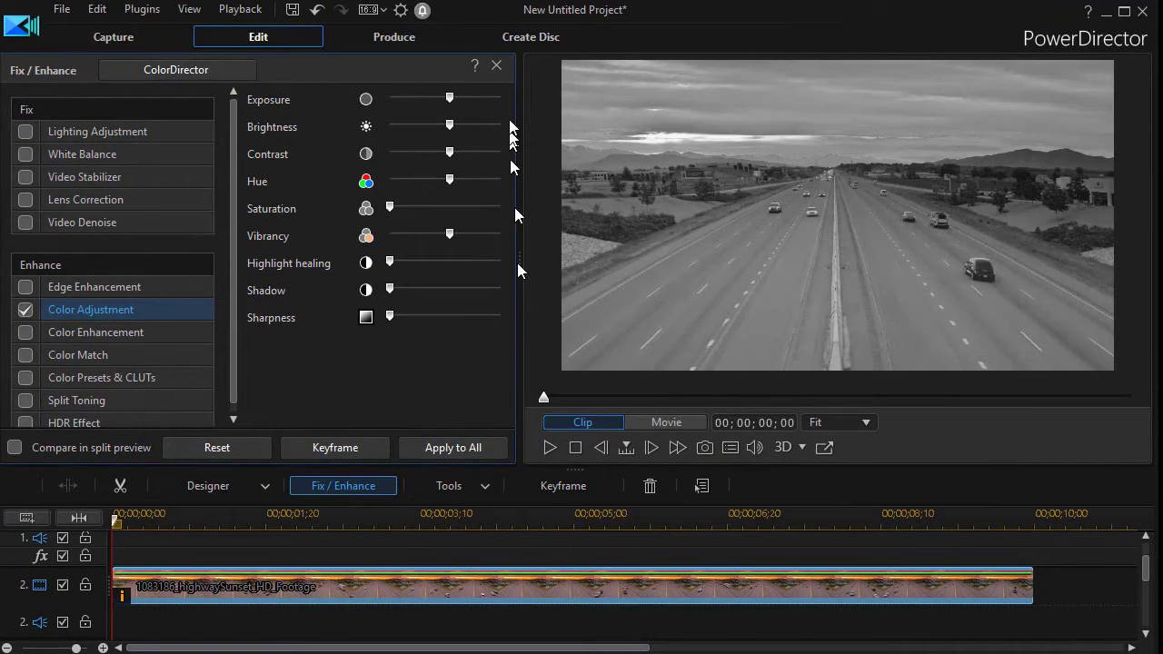
pyautogui.click(496, 67)
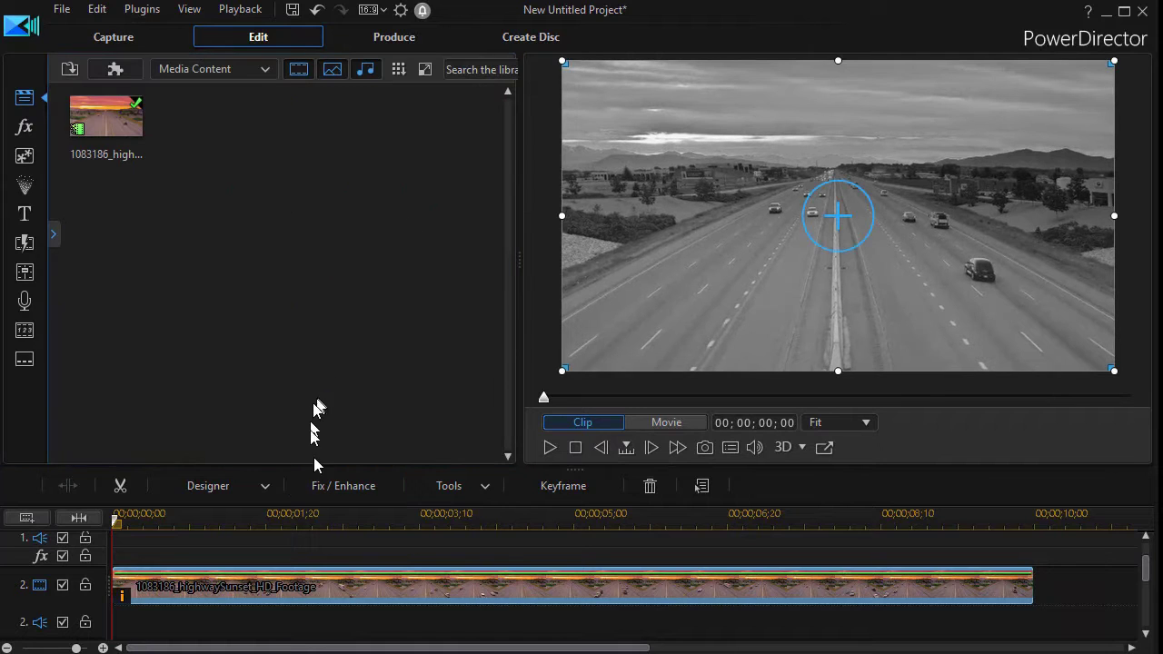
# Preview the greyscale clip, select it on the timeline, and launch Designer > Mask Designer
pyautogui.click(549, 447)
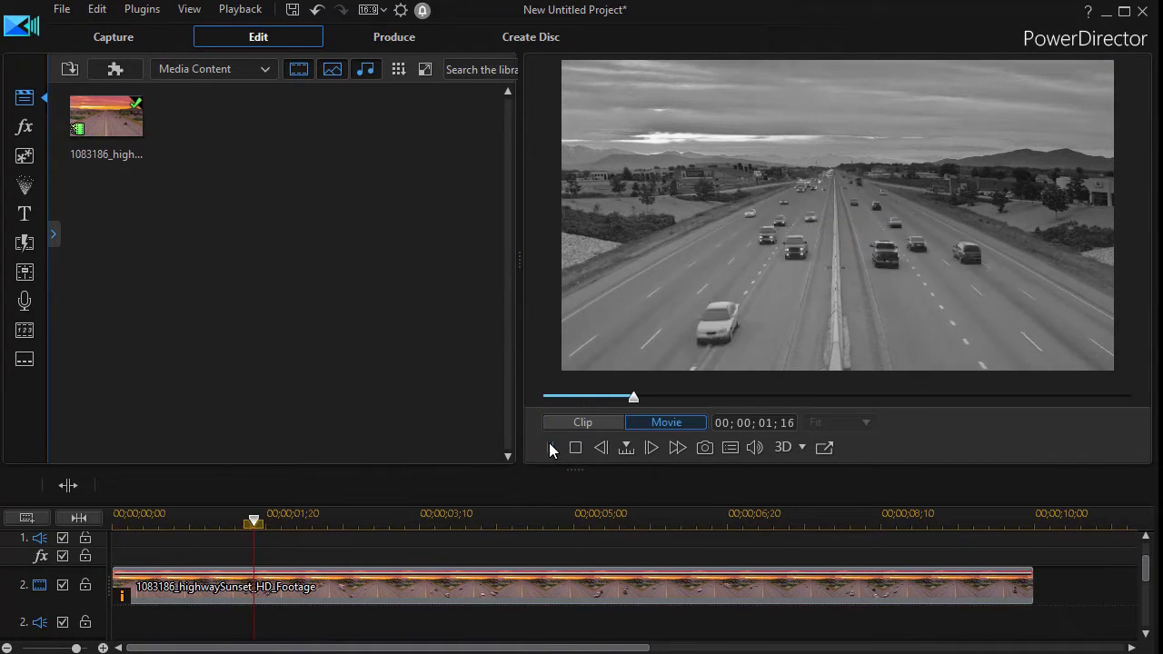
pyautogui.click(549, 448)
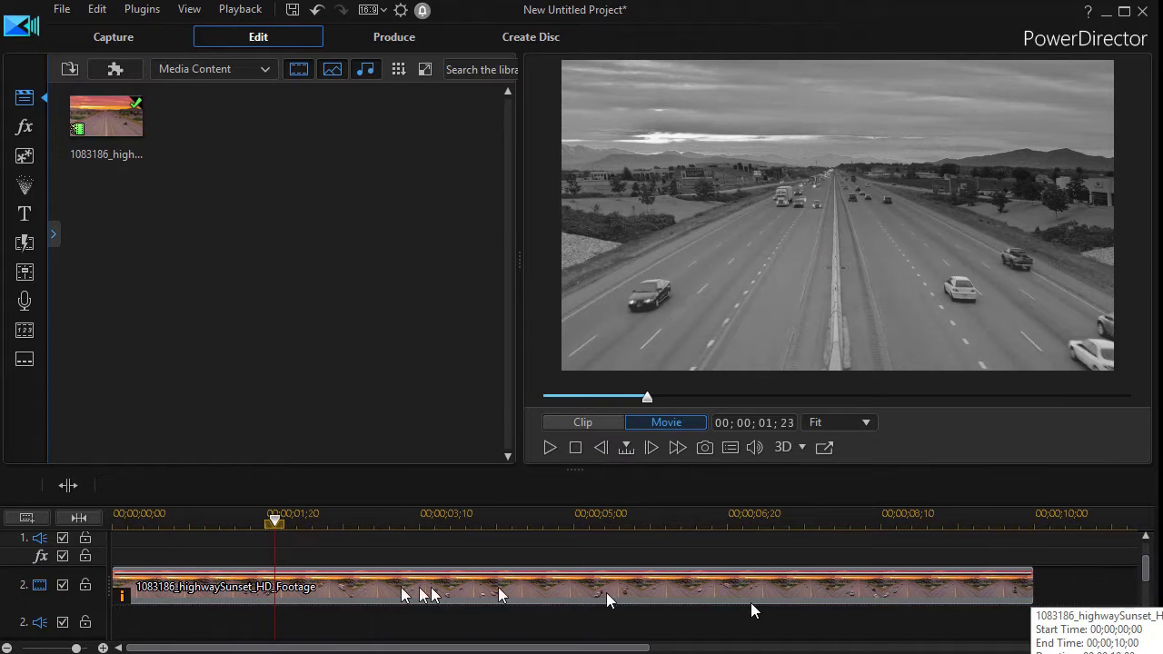
pyautogui.click(316, 591)
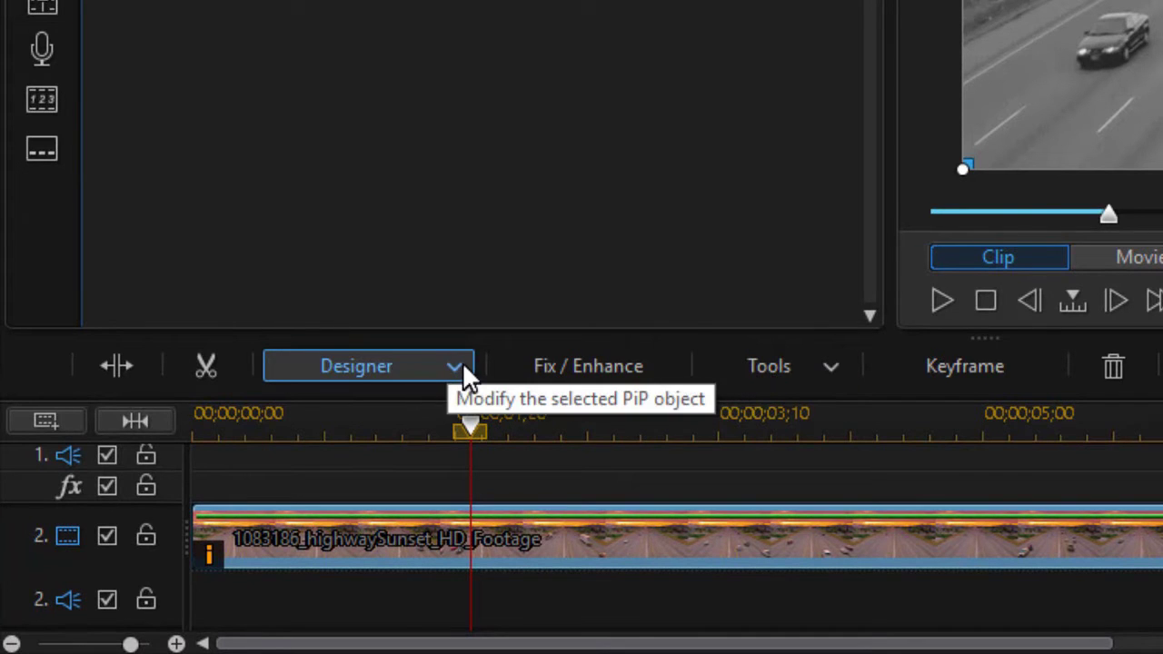
pyautogui.click(461, 363)
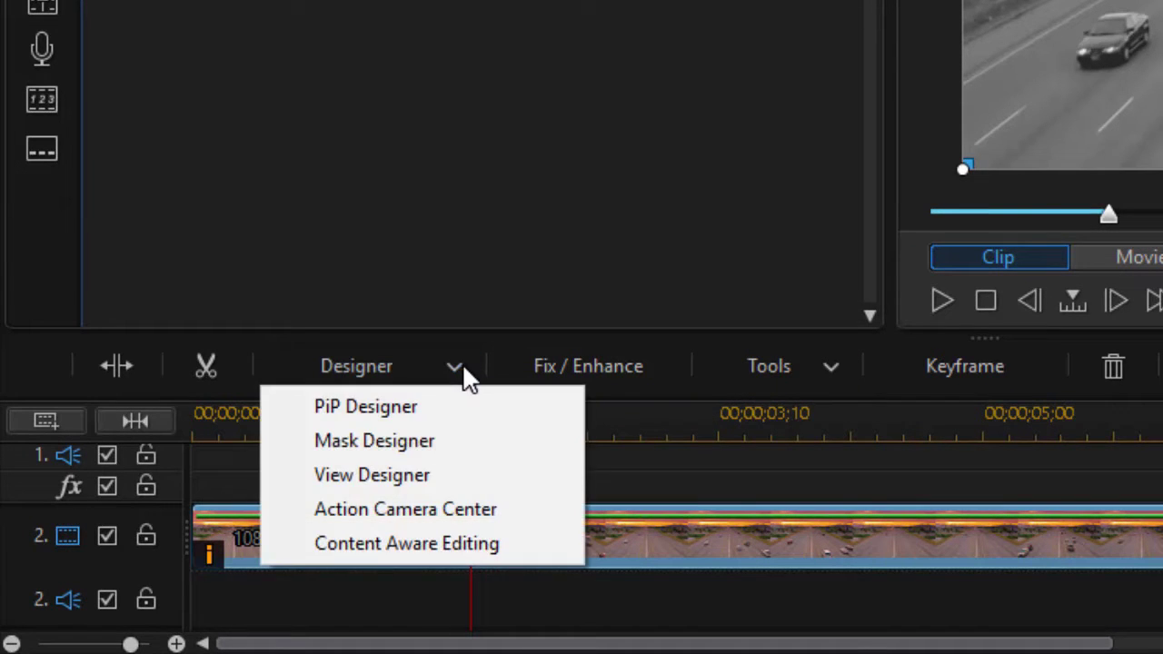
pyautogui.click(426, 443)
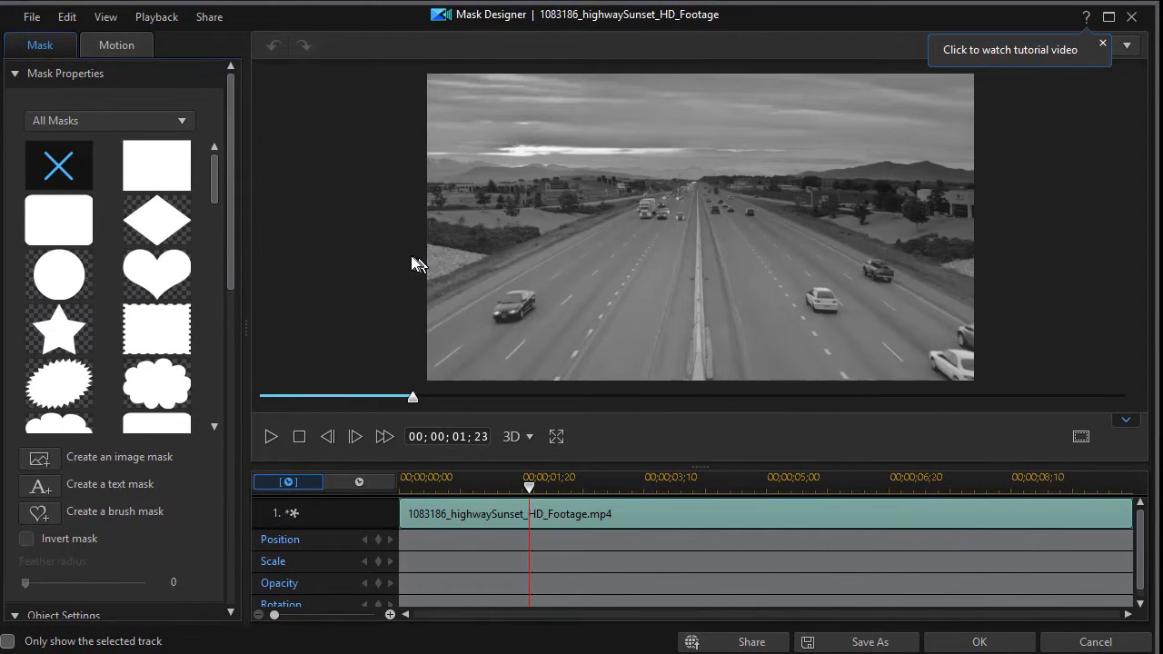
# Apply a rectangle mask stretched edge to edge (width and height 1.000) with preview zoom at 93%
pyautogui.click(160, 174)
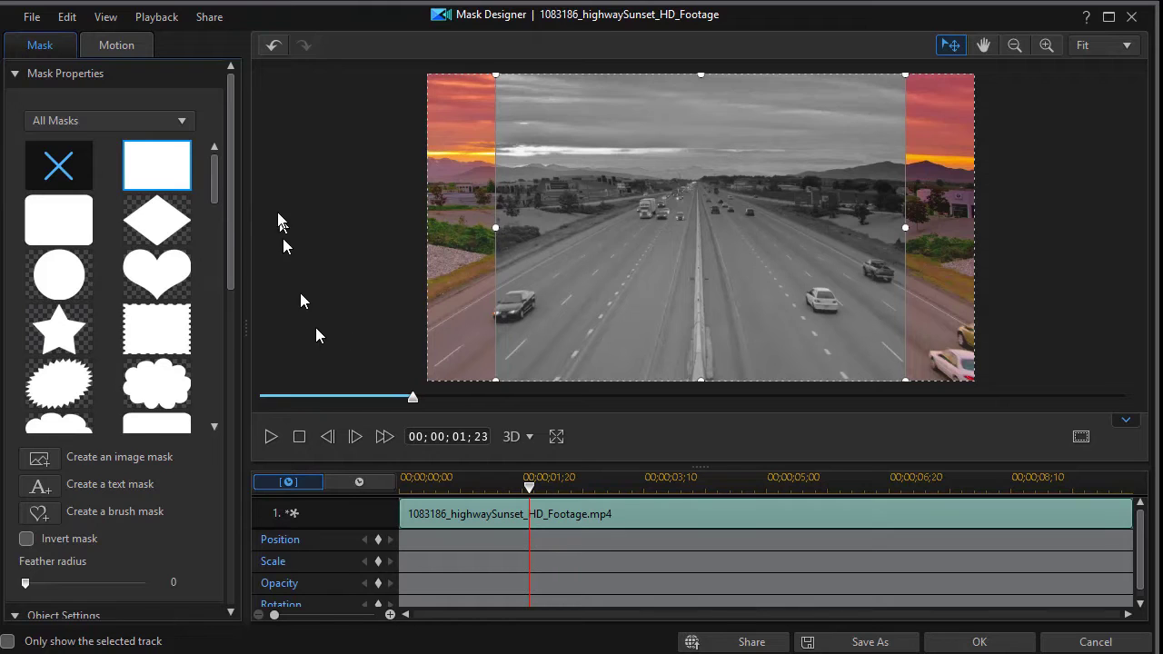
pyautogui.moveTo(234, 234); pyautogui.dragTo(227, 386)
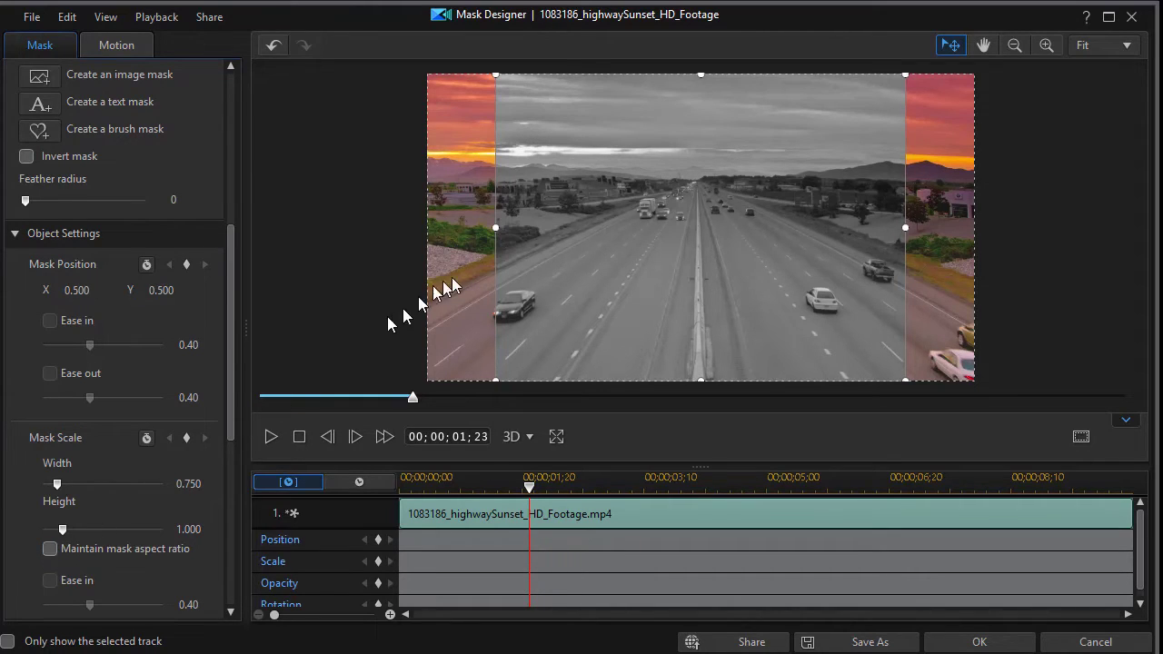
pyautogui.moveTo(495, 228); pyautogui.dragTo(426, 229)
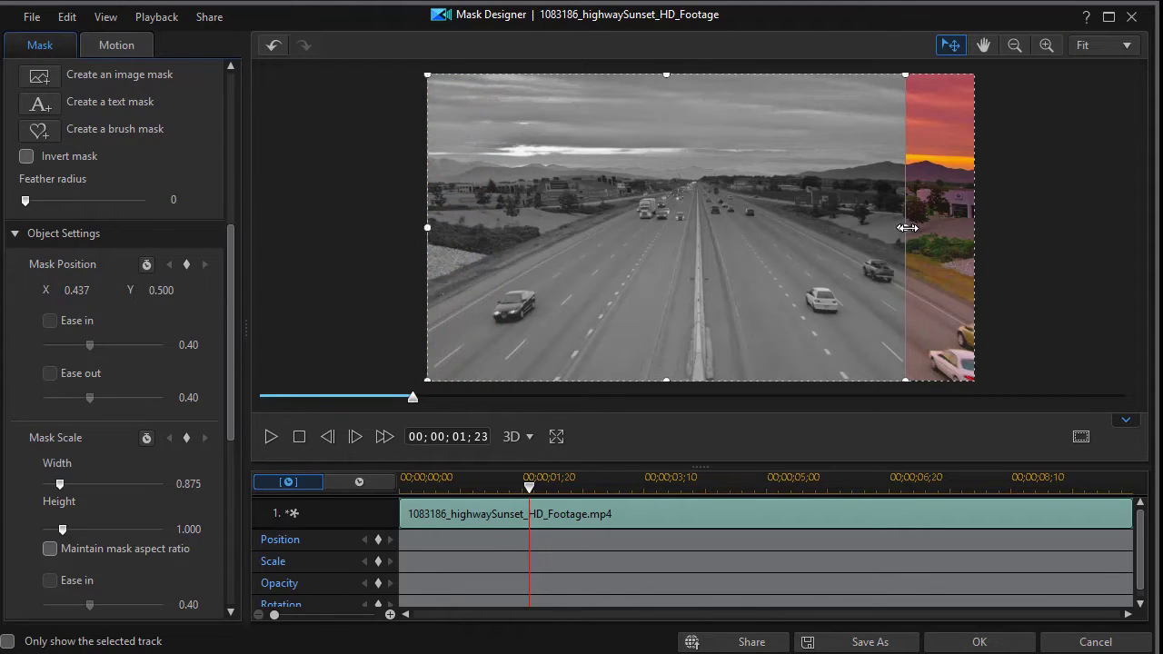
pyautogui.moveTo(906, 229); pyautogui.dragTo(978, 230)
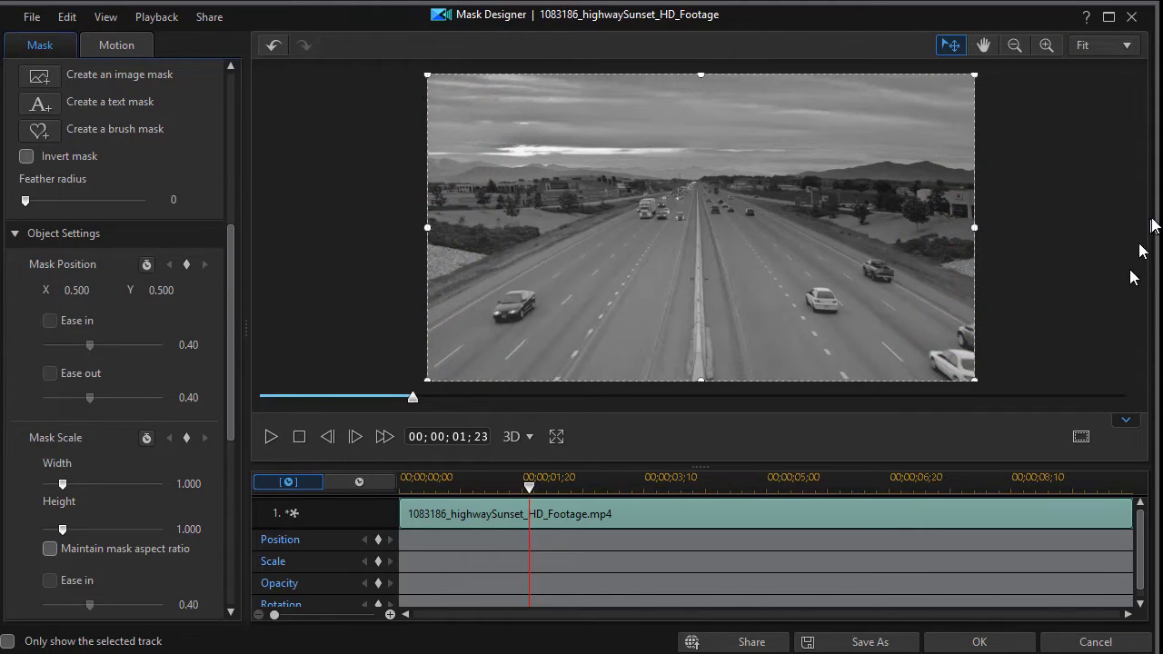
pyautogui.click(1014, 45)
pyautogui.click(1014, 46)
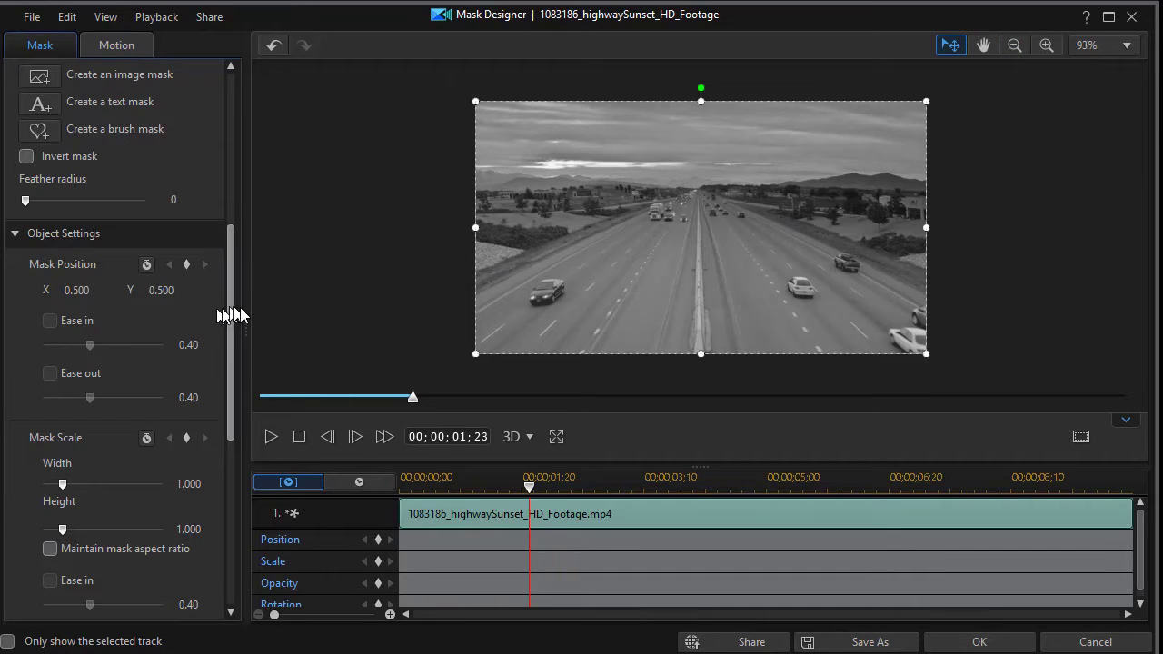
# Set feather radius to 6 and extend the mask past the top, bottom and left edges (width 1.079)
pyautogui.scroll(3, 231, 309)
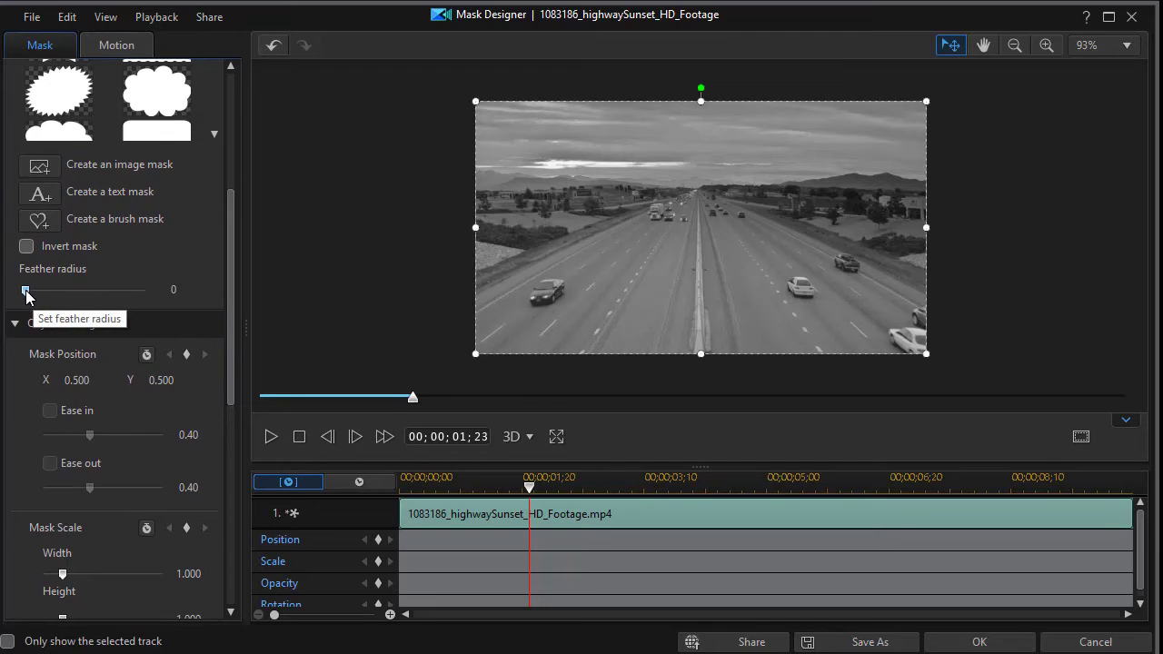
pyautogui.moveTo(25, 293); pyautogui.dragTo(98, 300)
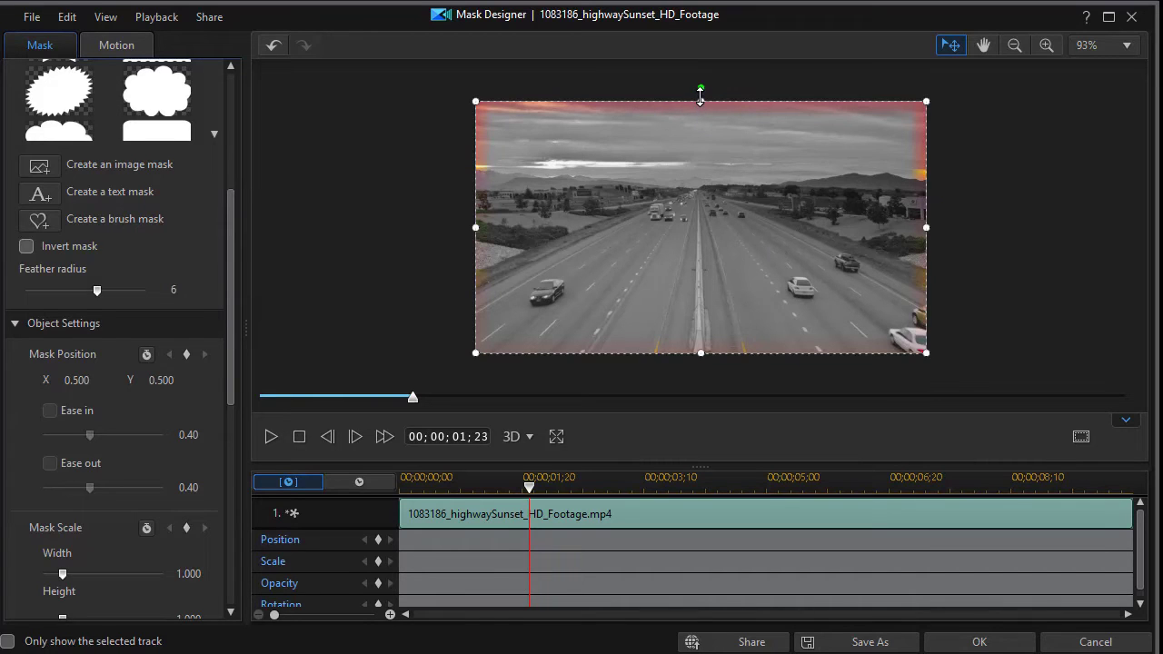
pyautogui.moveTo(700, 96); pyautogui.dragTo(700, 89)
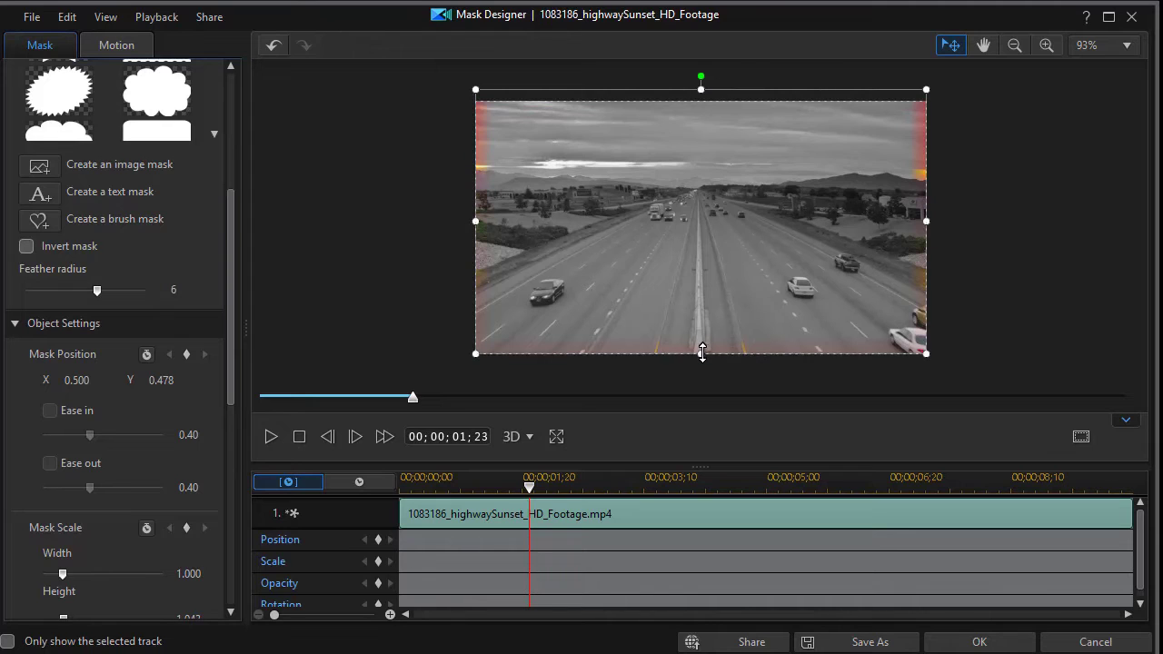
pyautogui.moveTo(702, 353); pyautogui.dragTo(701, 365)
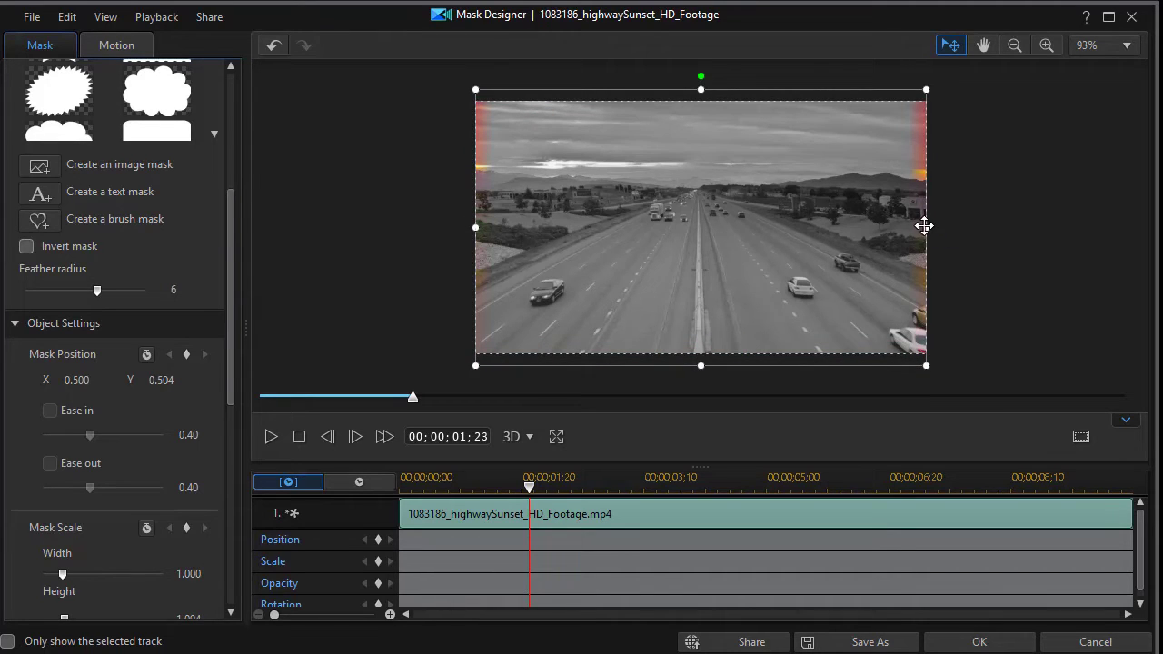
pyautogui.moveTo(925, 226)
pyautogui.mouseDown()
pyautogui.moveTo(954, 228)
pyautogui.moveTo(920, 228)
pyautogui.moveTo(941, 230)
pyautogui.mouseUp()
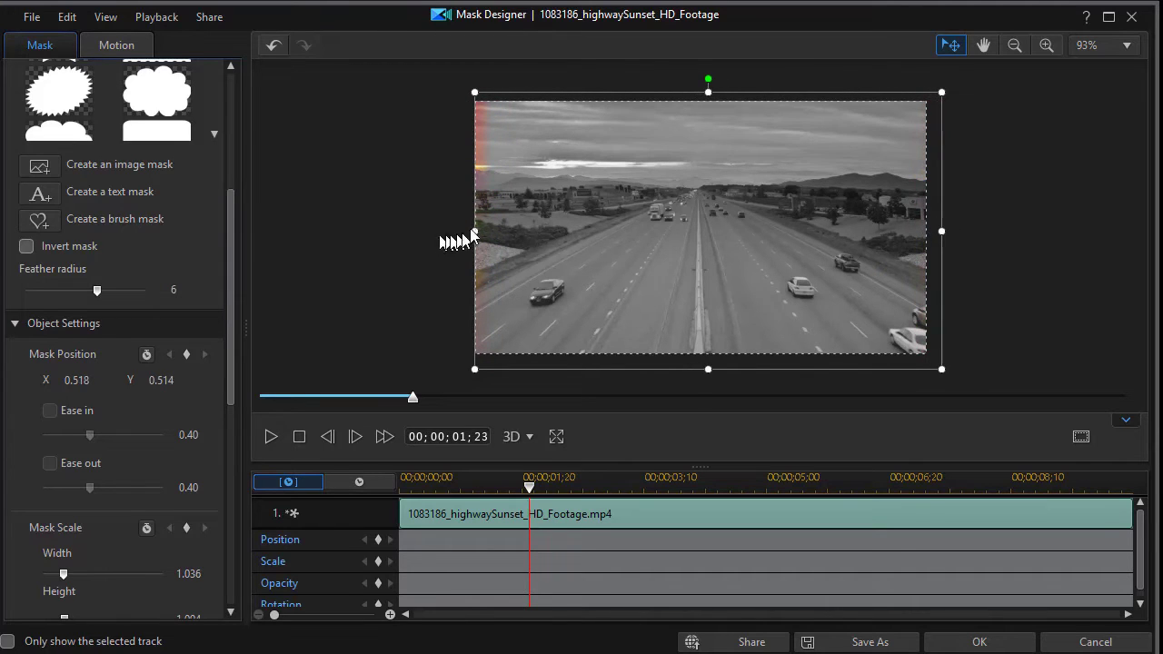
pyautogui.moveTo(472, 231); pyautogui.dragTo(453, 231)
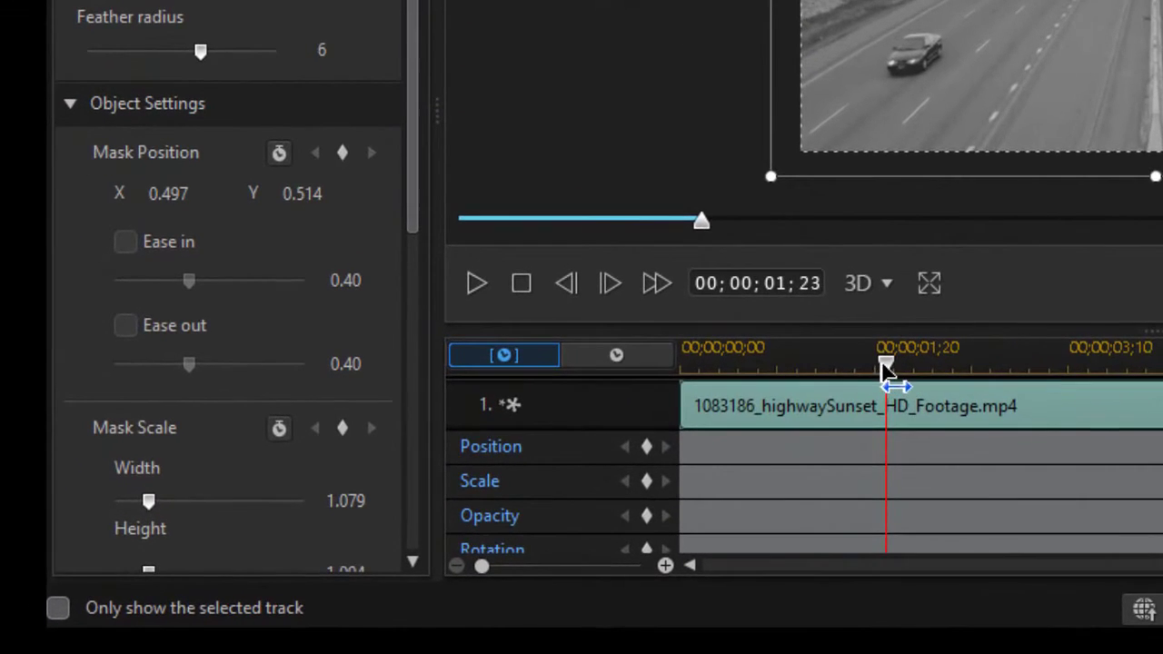
pyautogui.moveTo(530, 489); pyautogui.dragTo(516, 493)
# Add mask Position keyframes at 00;00;00;00 and 00;00;05;00, both at X 0.497, Y 0.514
pyautogui.moveTo(866, 386); pyautogui.dragTo(666, 419)
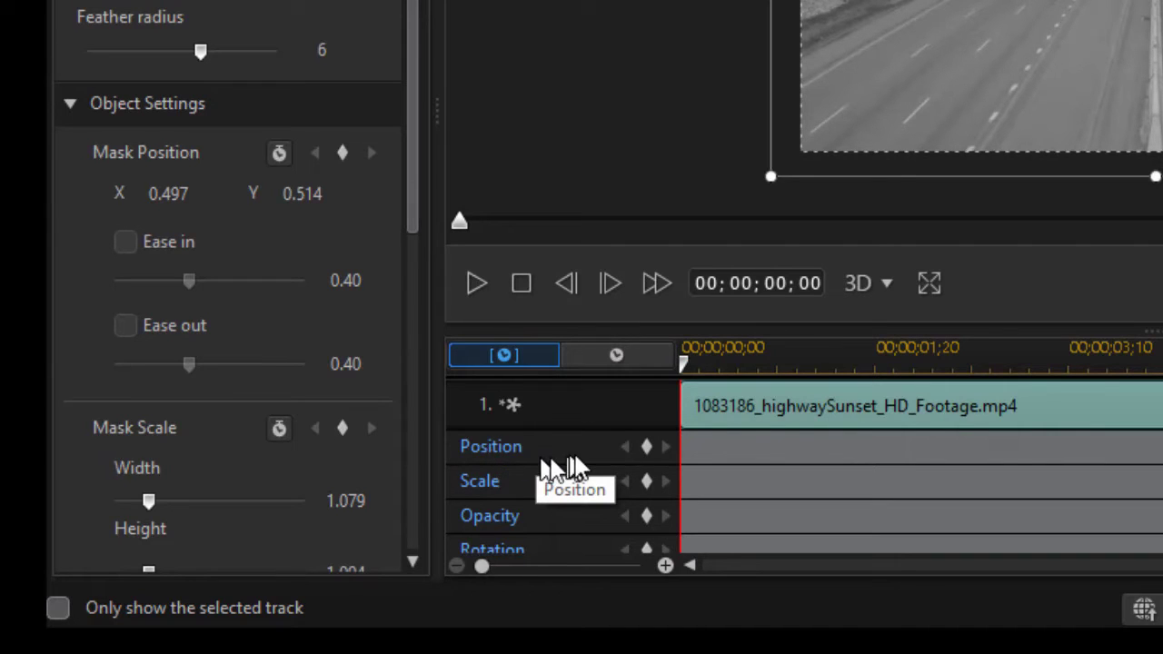
pyautogui.click(645, 449)
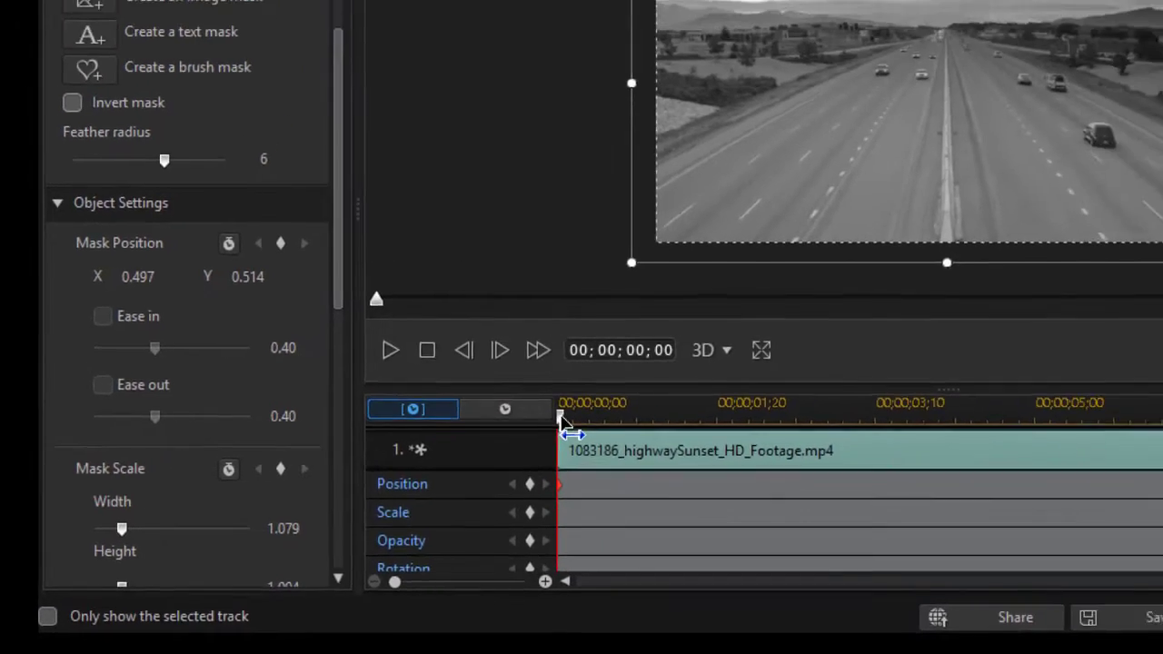
pyautogui.moveTo(683, 368); pyautogui.dragTo(764, 367)
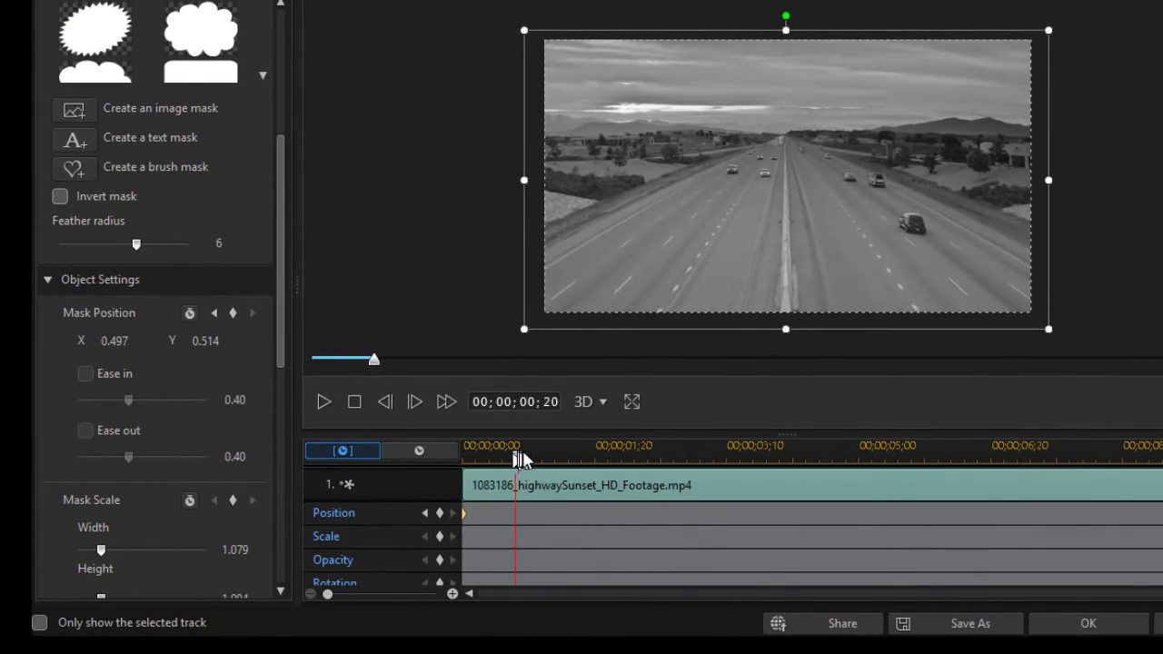
pyautogui.moveTo(520, 459); pyautogui.dragTo(865, 505)
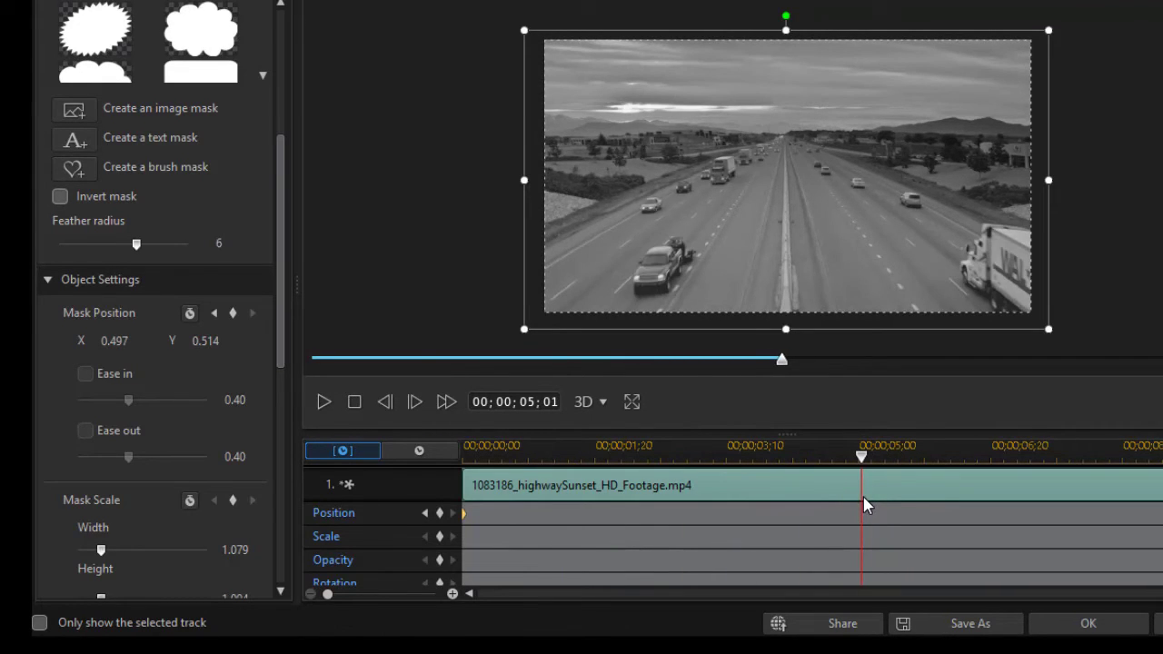
pyautogui.click(388, 406)
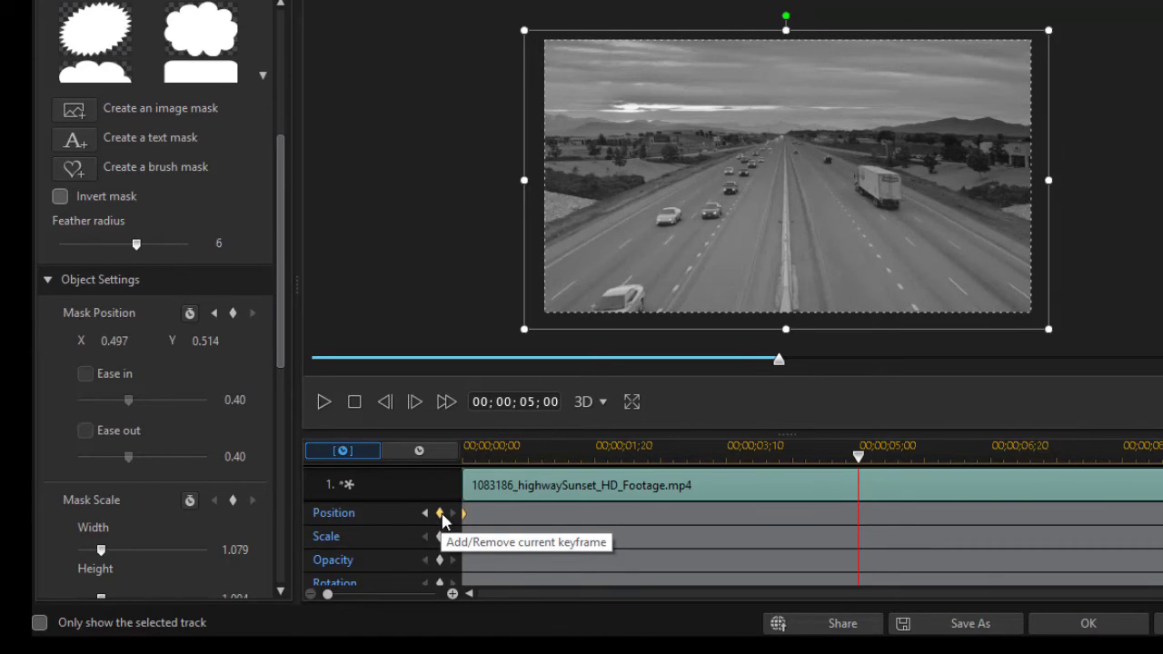
pyautogui.click(439, 514)
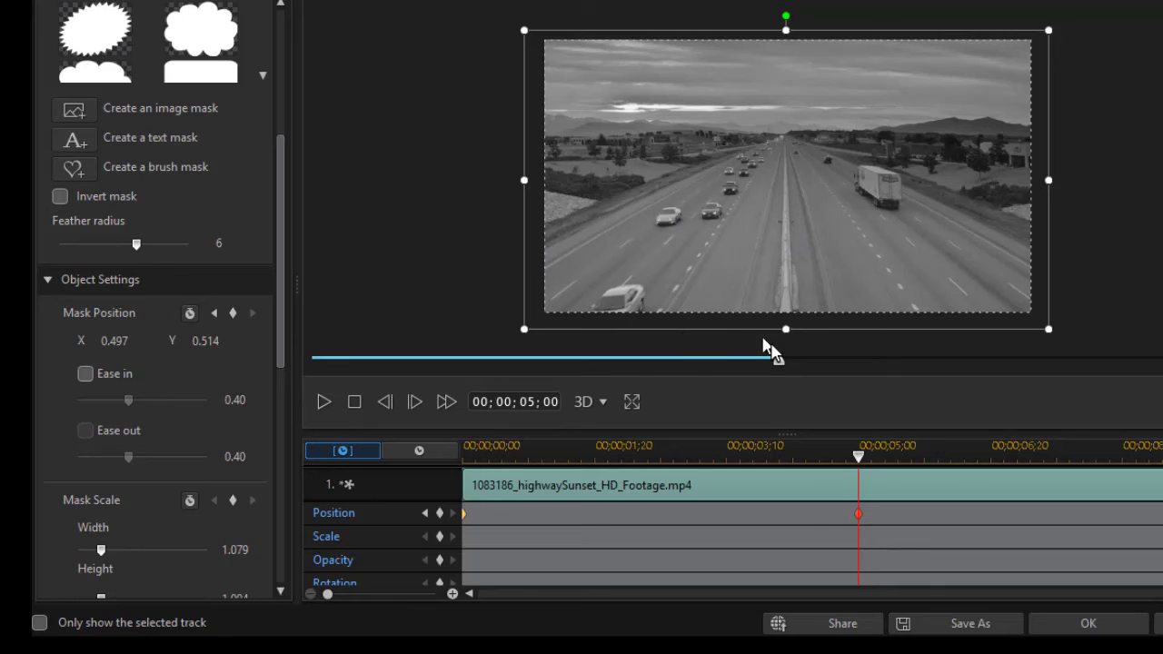
# At 00;00;05;00 raise the mask above the frame (Y -0.547), preview the wipe, and confirm
pyautogui.moveTo(785, 281); pyautogui.dragTo(785, 1)
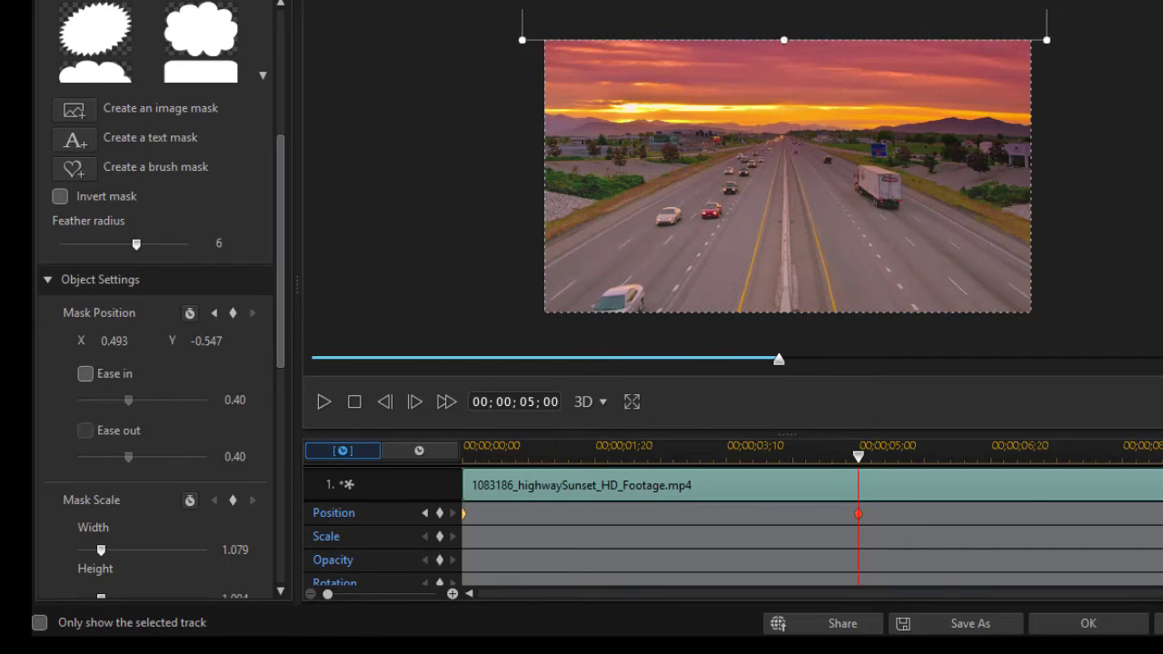
pyautogui.moveTo(785, 1); pyautogui.dragTo(786, 4)
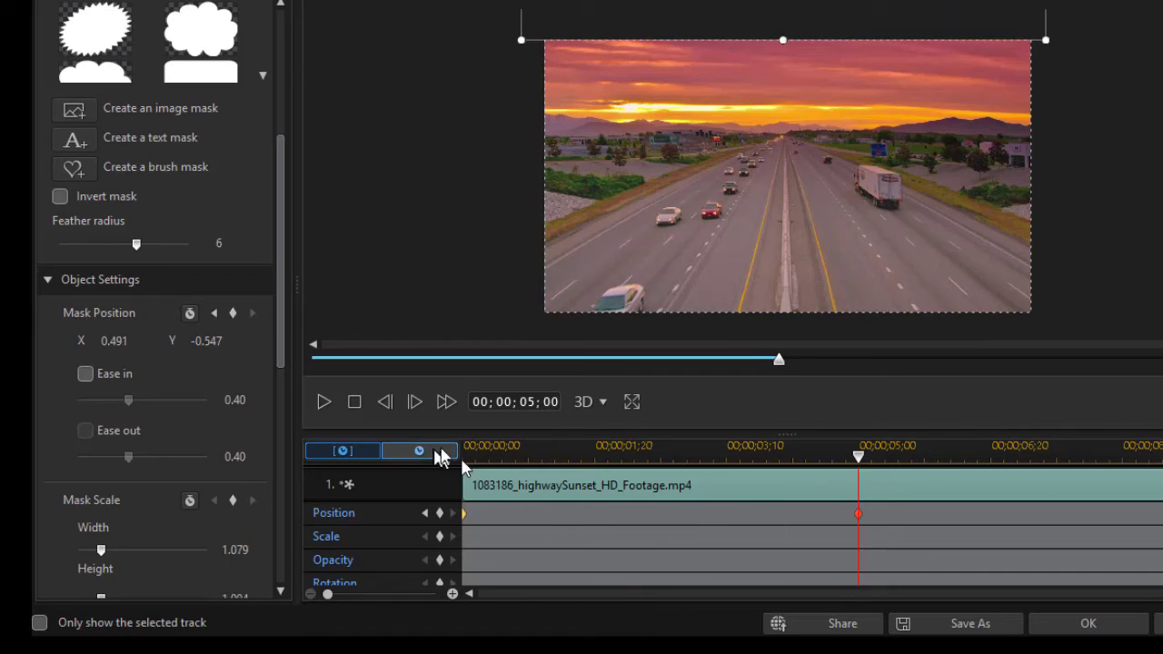
pyautogui.moveTo(774, 368); pyautogui.dragTo(260, 376)
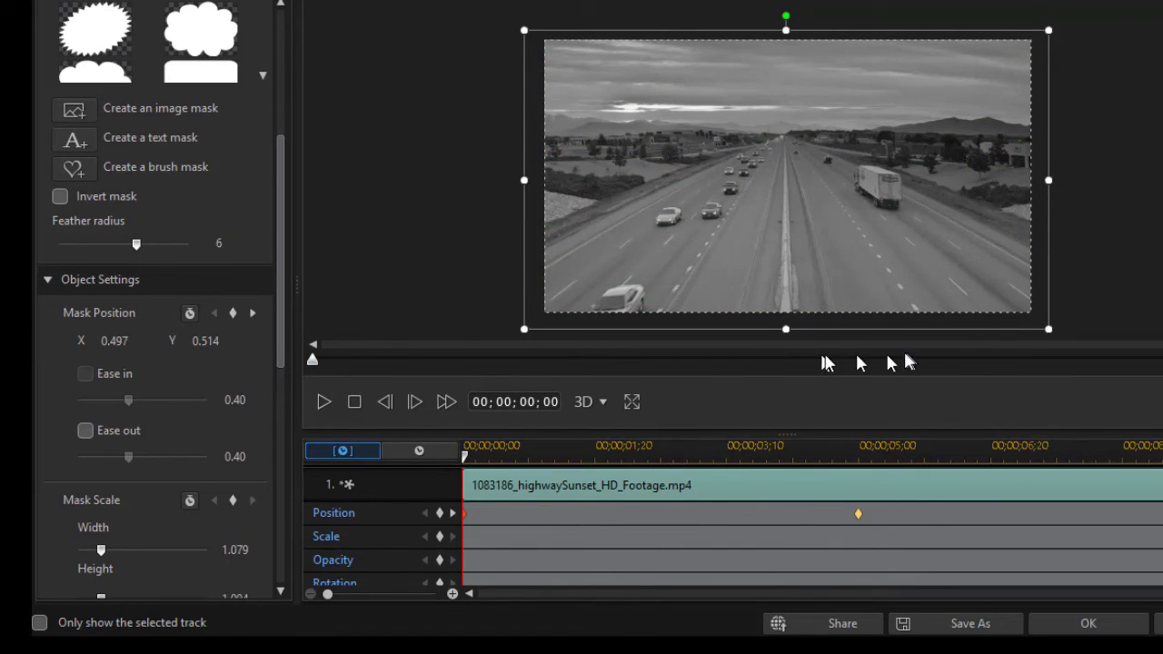
pyautogui.click(324, 402)
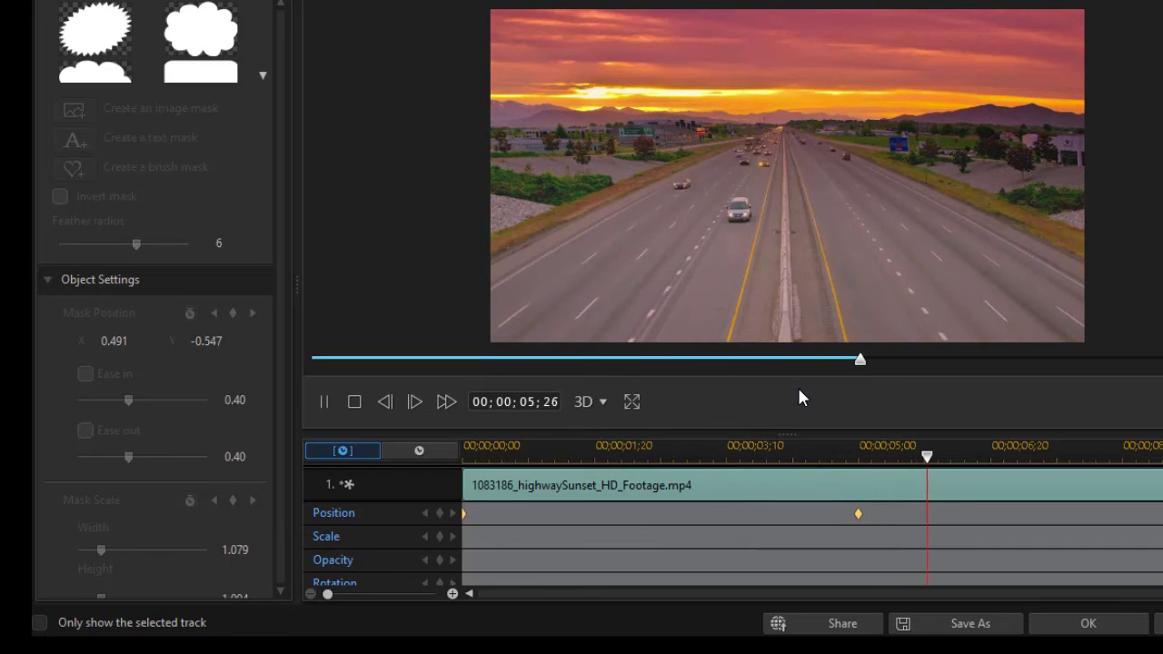
pyautogui.click(1075, 624)
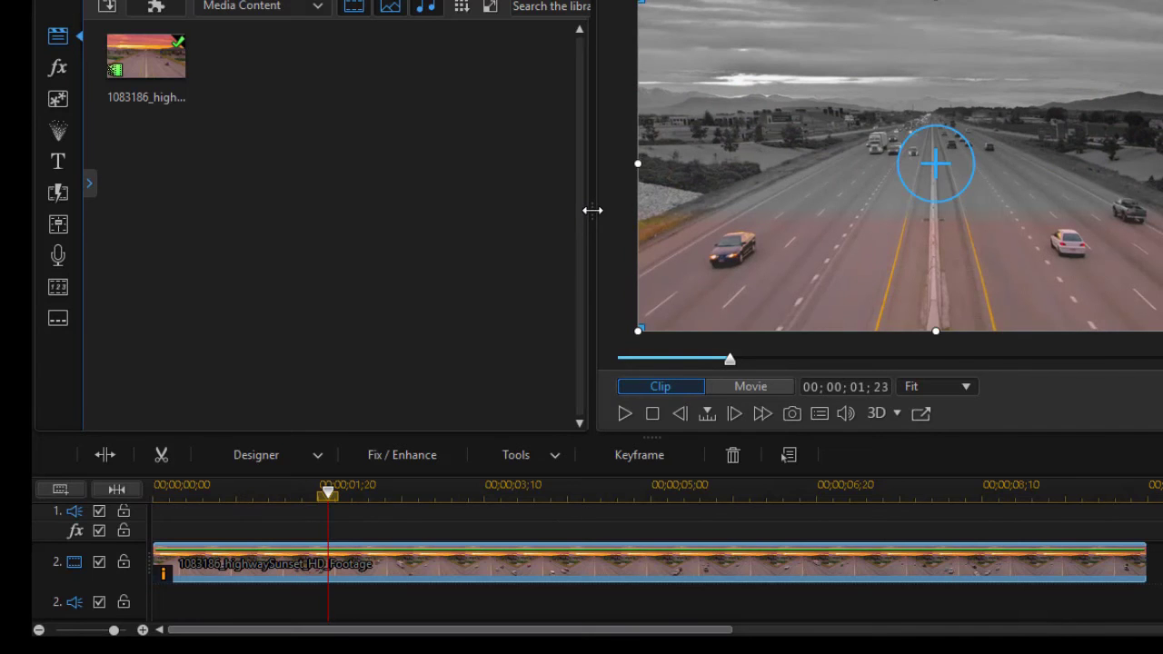
# Widen the preview panel and play the whole movie to watch the greyscale-to-colour wipe
pyautogui.moveTo(591, 208); pyautogui.dragTo(155, 203)
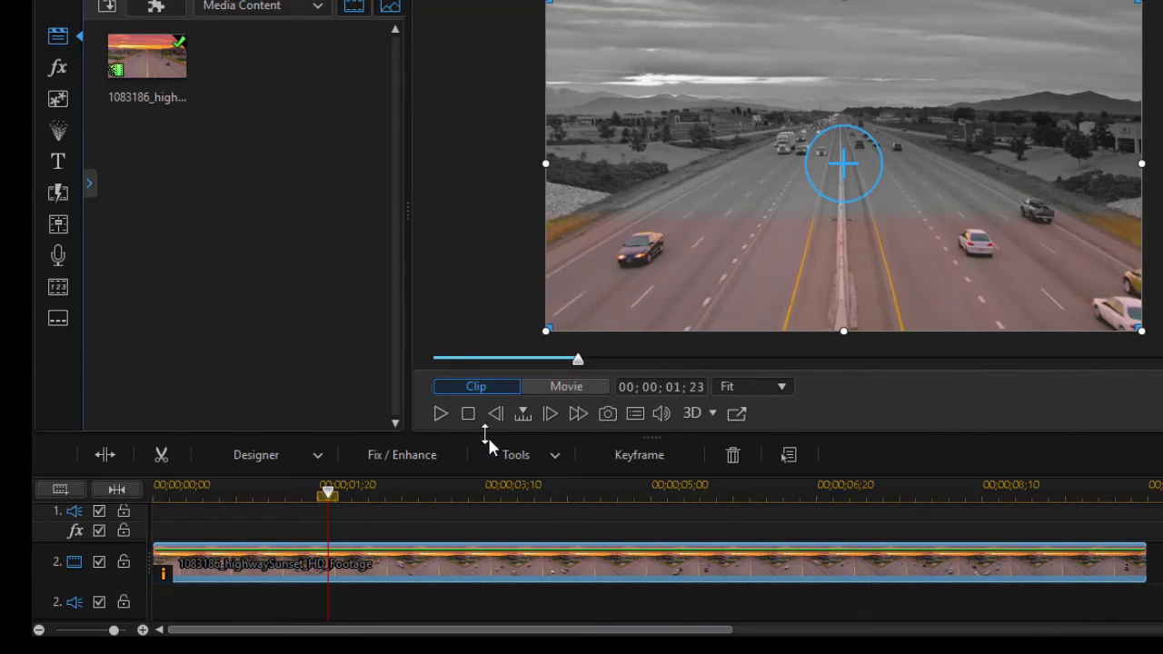
pyautogui.click(468, 412)
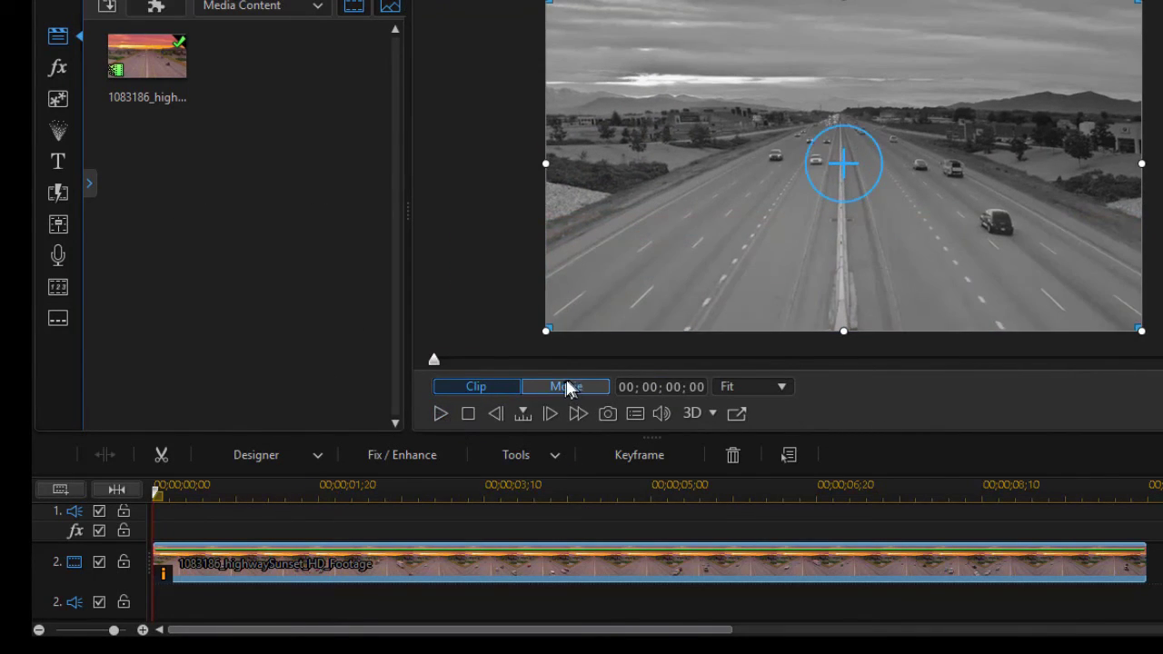
pyautogui.click(566, 386)
pyautogui.click(442, 414)
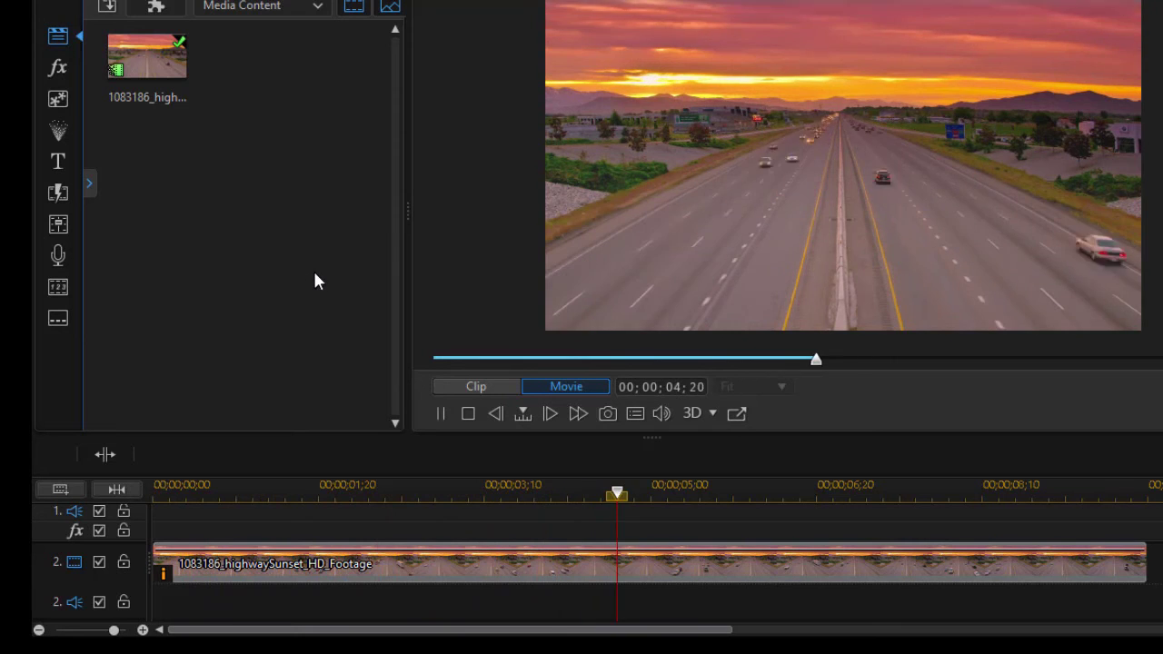
pyautogui.click(467, 417)
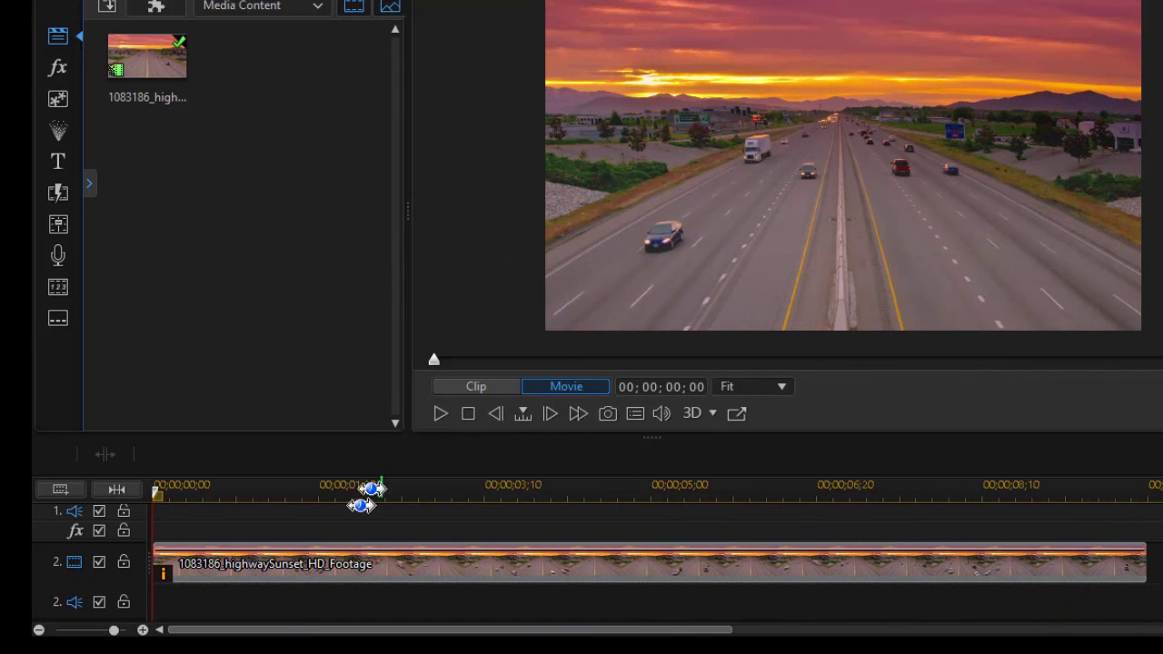